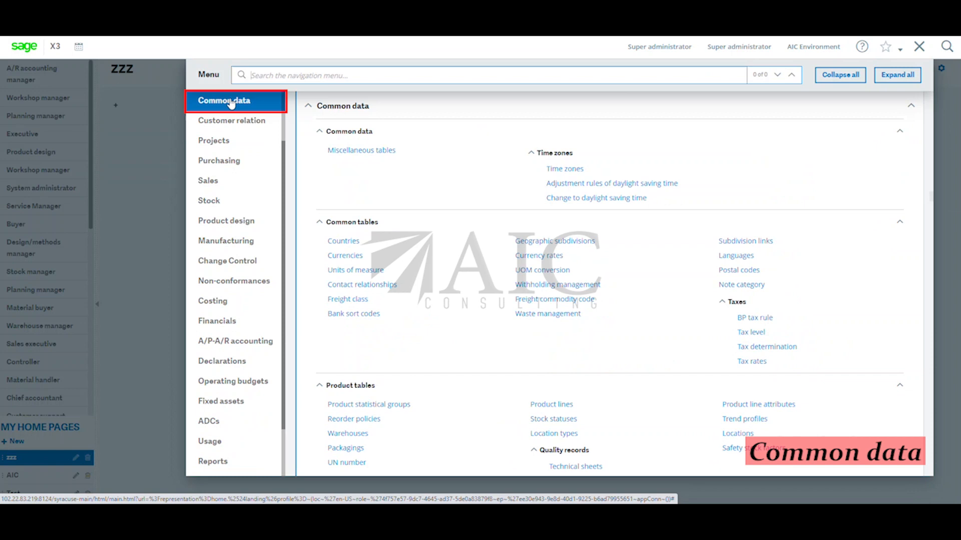
Search the navigation menu for "supplier" and open the Suppliers function under Common data.
left_click(278, 75)
type("supplier")
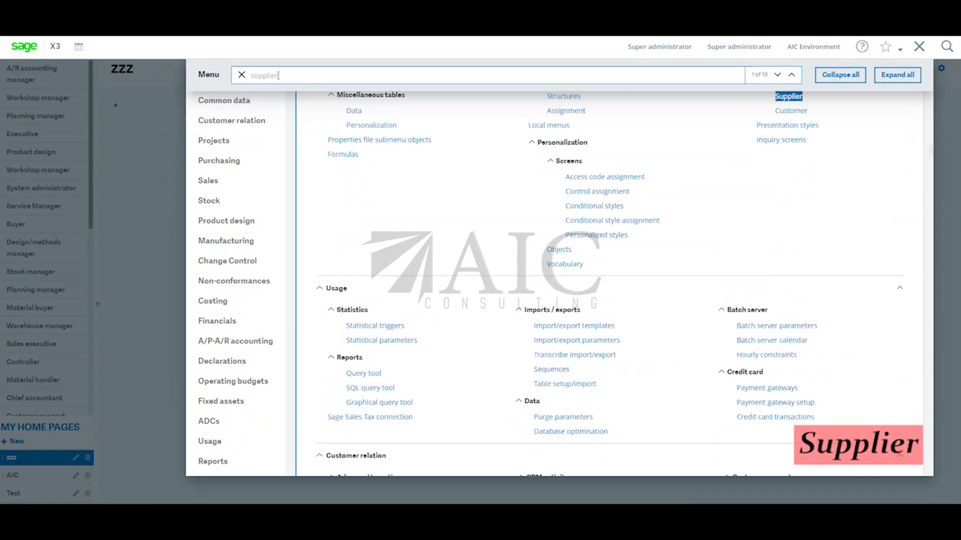
key("Return")
key("Return")
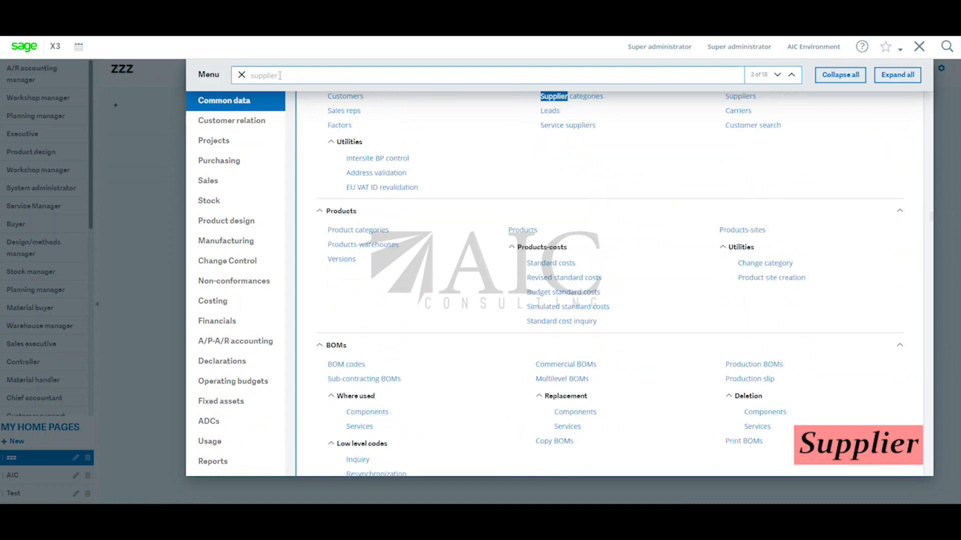
scroll(701, 145, "up", 1)
left_click(741, 147)
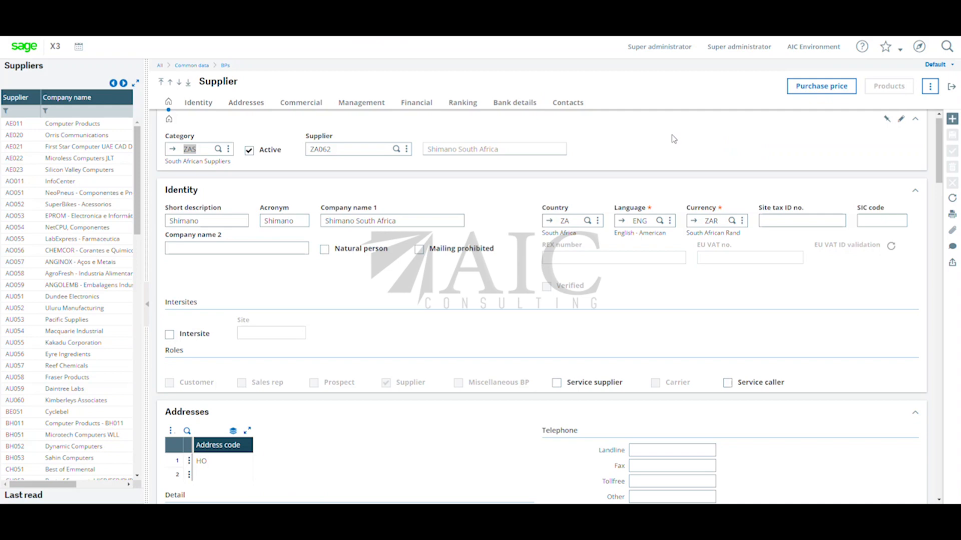
Open the supplier notes from the Management section of the Shimano South Africa supplier record.
scroll(674, 141, "down", 1)
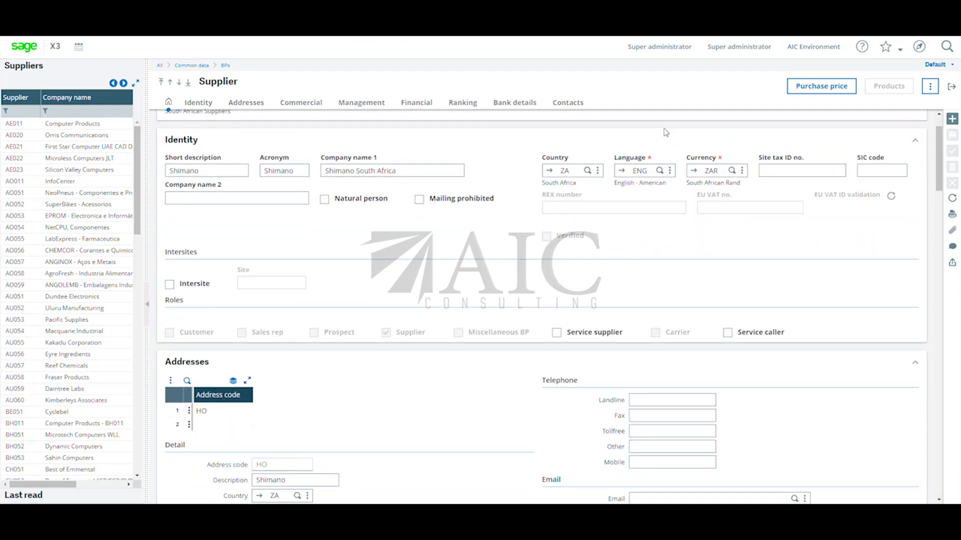
scroll(706, 170, "down", 1)
scroll(706, 172, "down", 10)
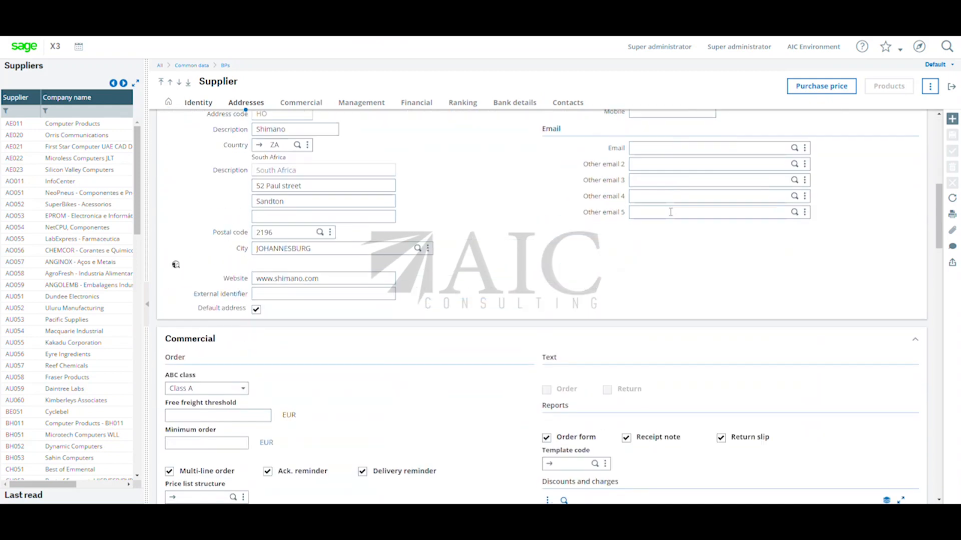
scroll(671, 212, "down", 4)
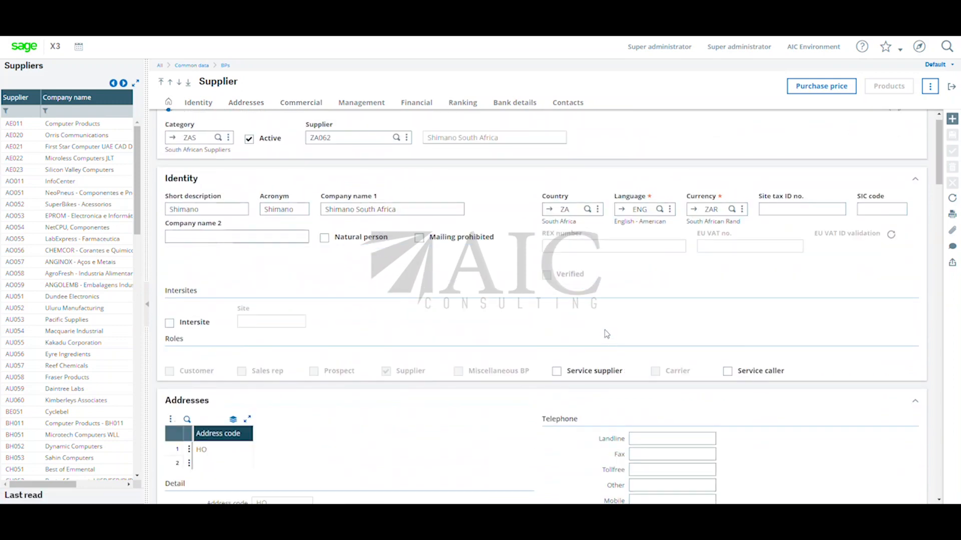
scroll(596, 326, "down", 3)
scroll(596, 326, "up", 3)
scroll(596, 329, "down", 9)
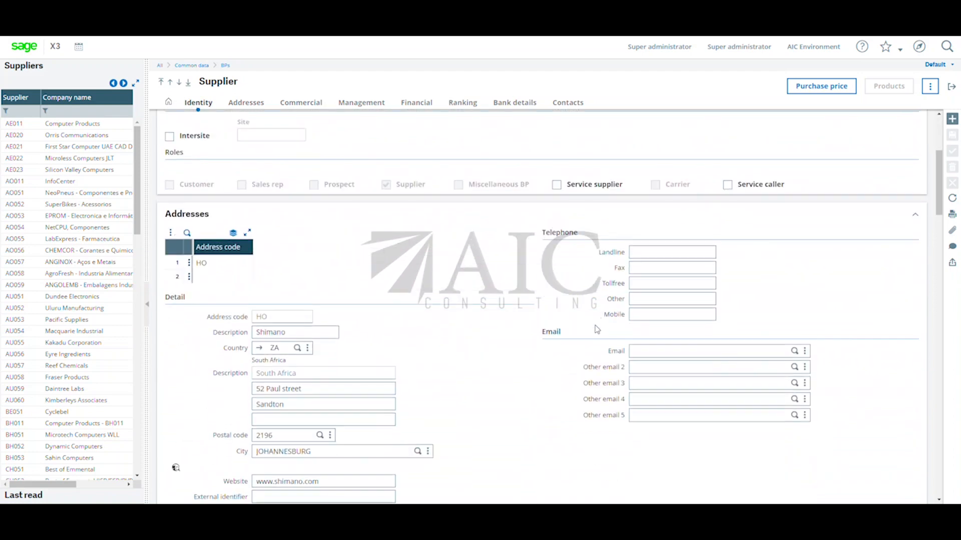
scroll(597, 329, "down", 8)
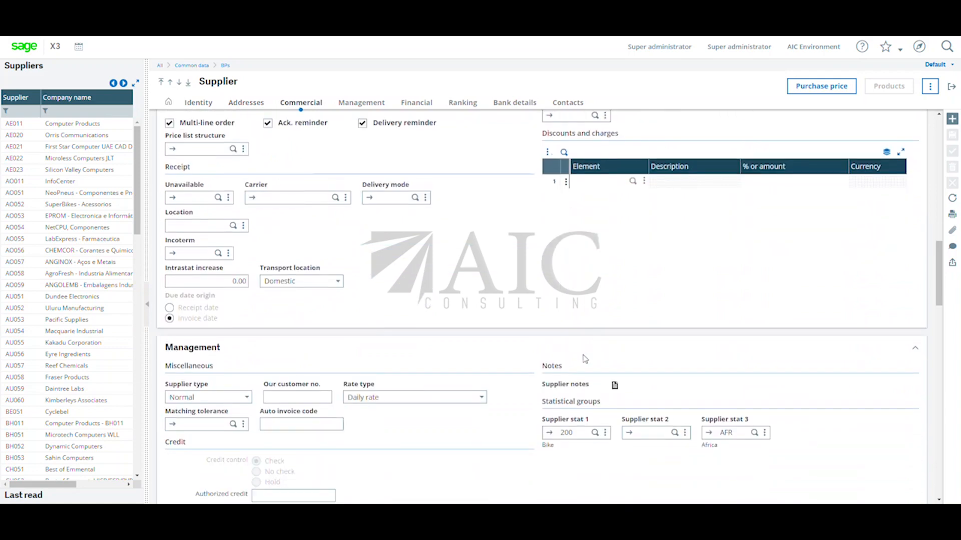
left_click(615, 385)
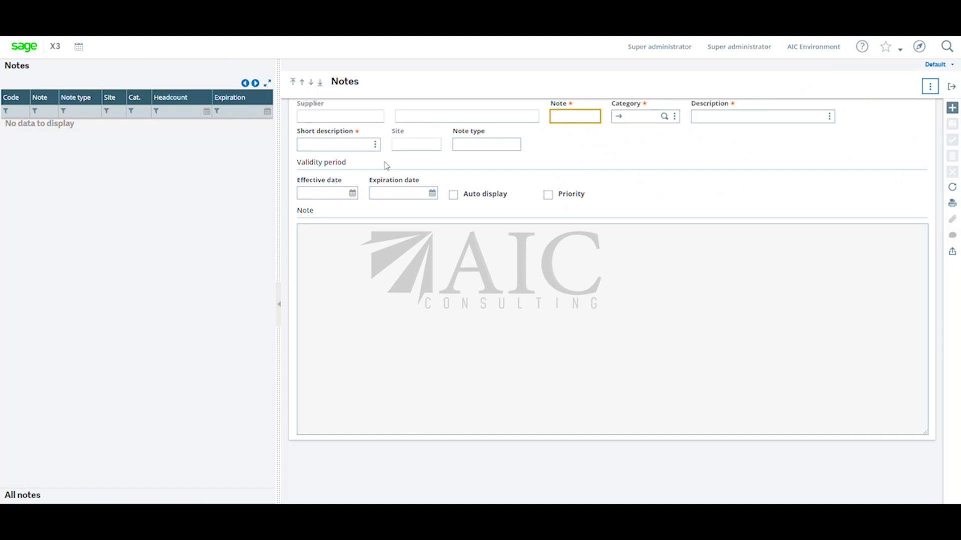
Create a new note for the supplier with the note code ZSUP.
left_click(953, 109)
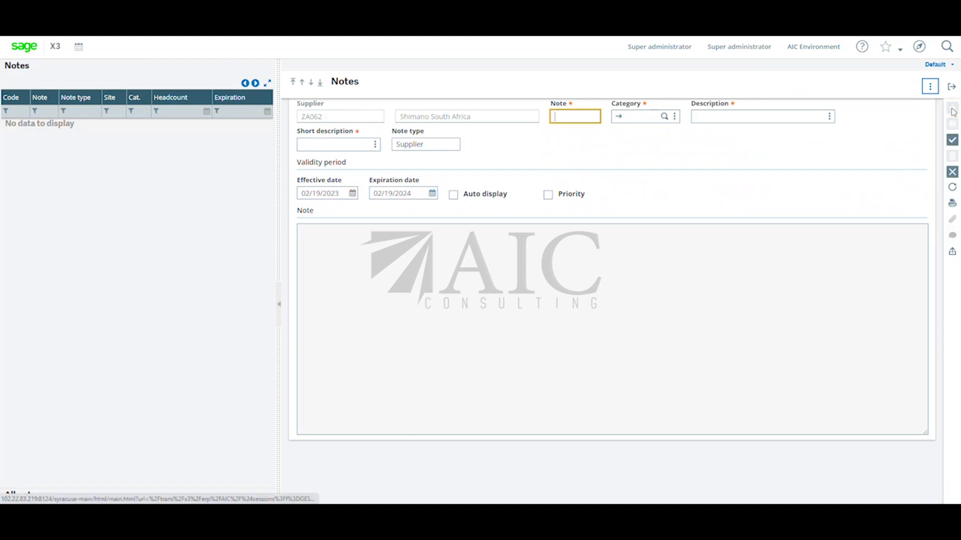
key("Caps_Lock")
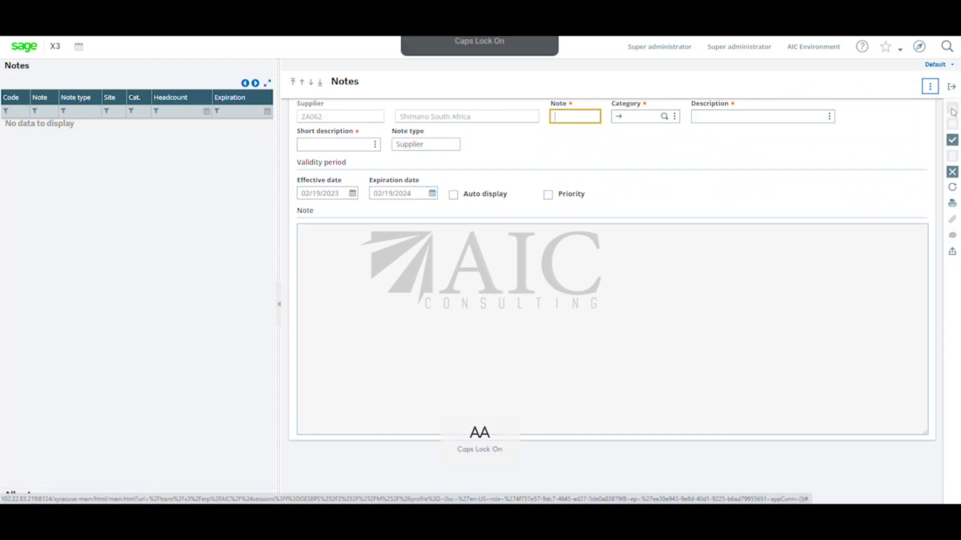
type("Z")
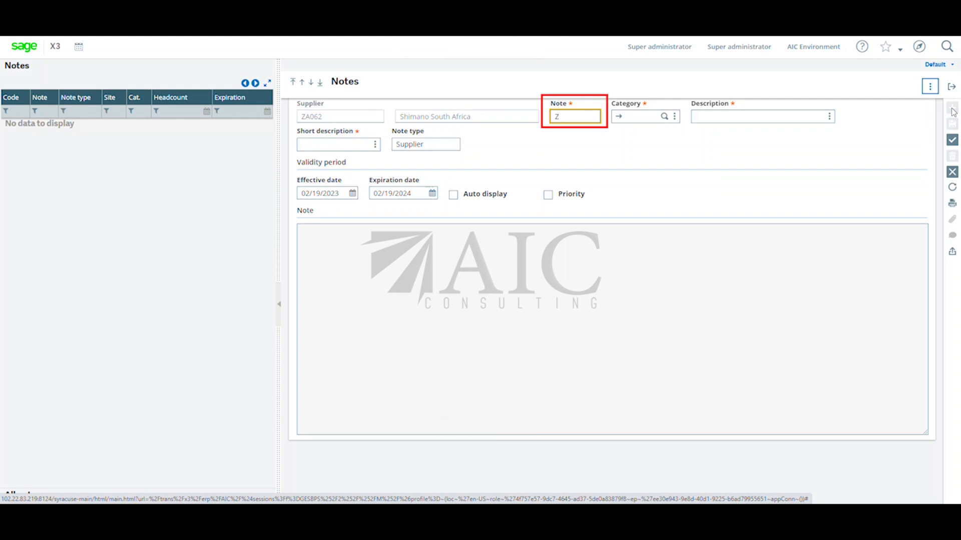
type("SUP")
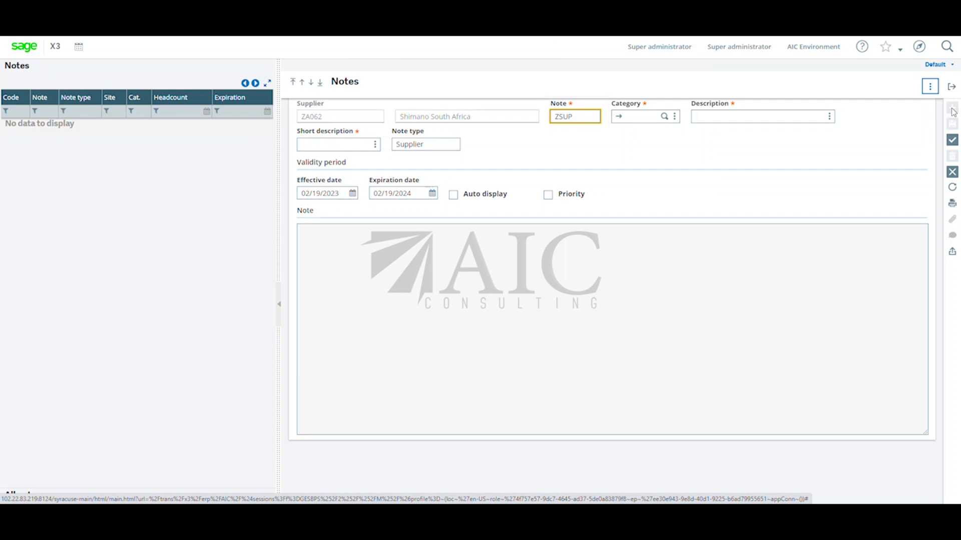
key("Tab")
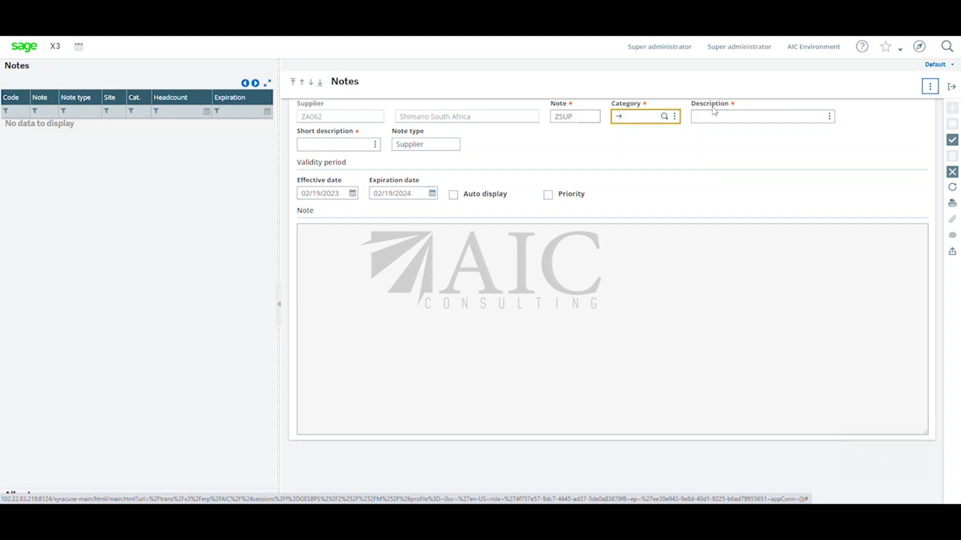
Review the available note categories and assign the SUPPL category to the note.
left_click(618, 118)
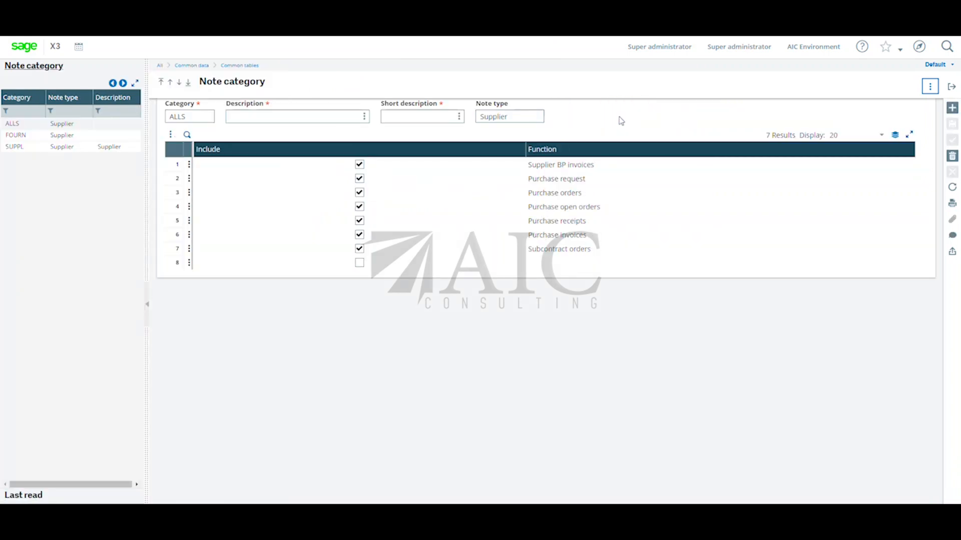
left_click(70, 151)
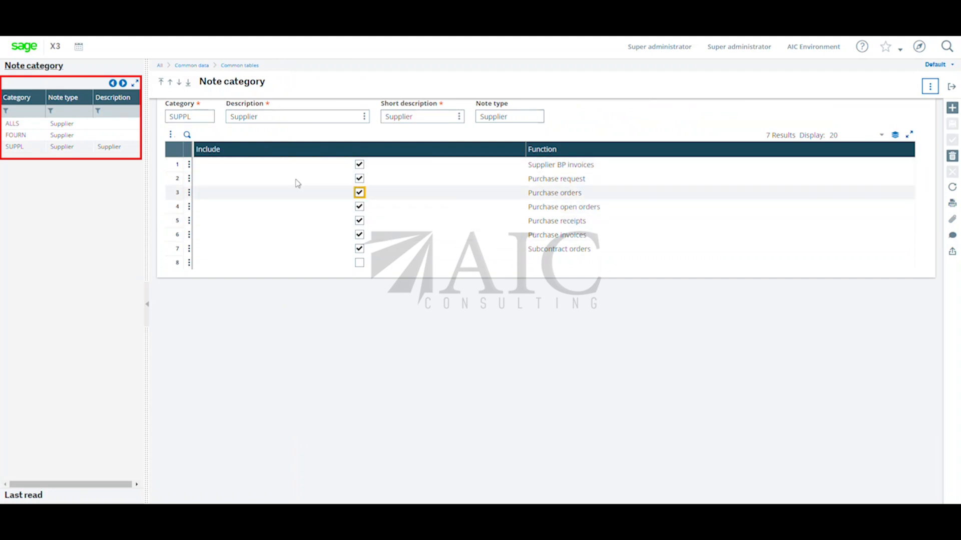
left_click(67, 137)
left_click(63, 125)
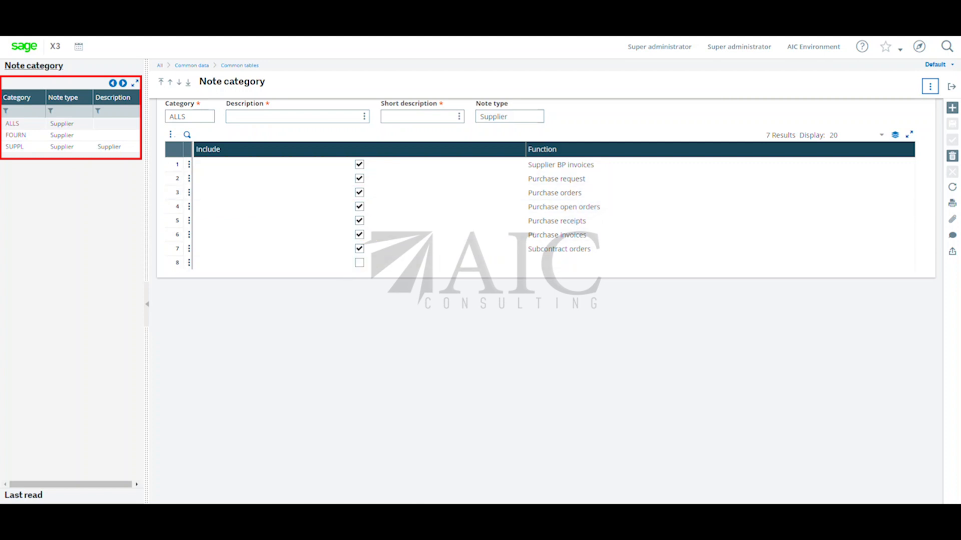
left_click(37, 153)
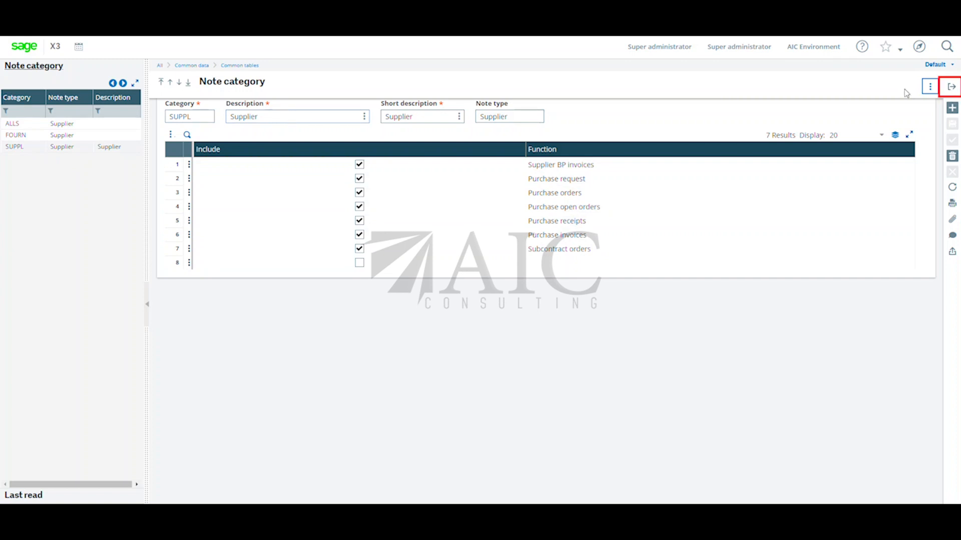
left_click(952, 88)
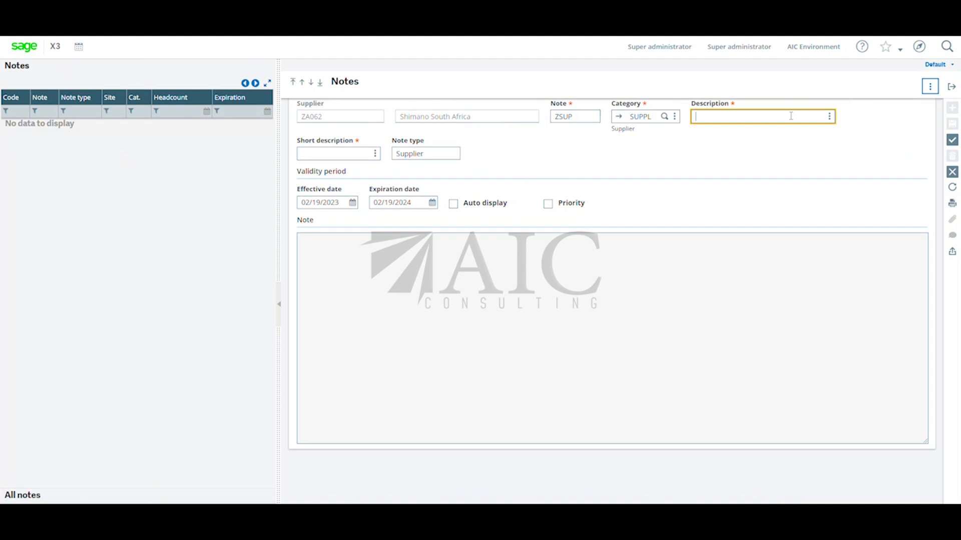
key("Caps_Lock")
type("b")
key("Caps_Lock")
type("AN")
key("BackSpace")
key("BackSpace")
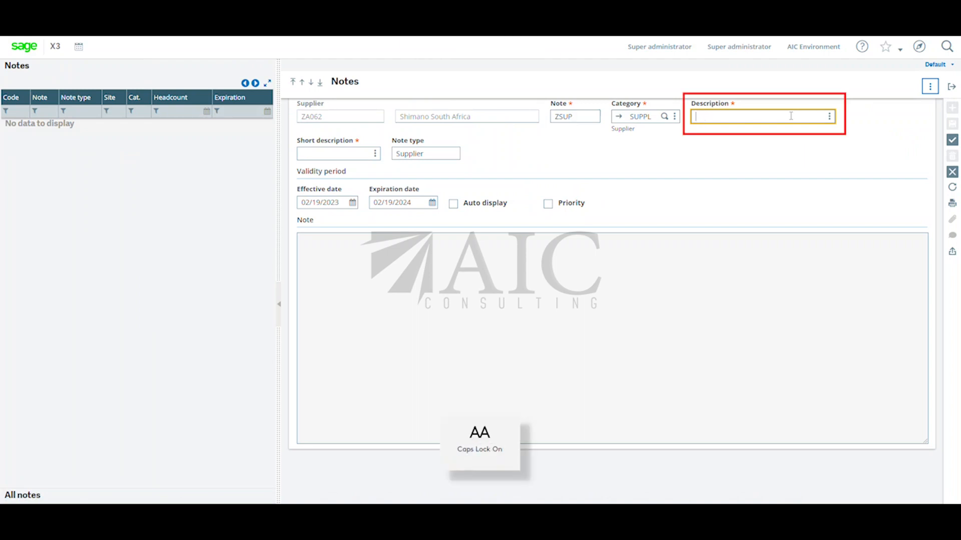
key("Caps_Lock")
type("b")
key("Caps_Lock")
type("A")
key("BackSpace")
key("BackSpace")
Enter "Basic Supplier Notes" as the note's description.
type("B")
key("Caps_Lock")
type("asic Supplier Note")
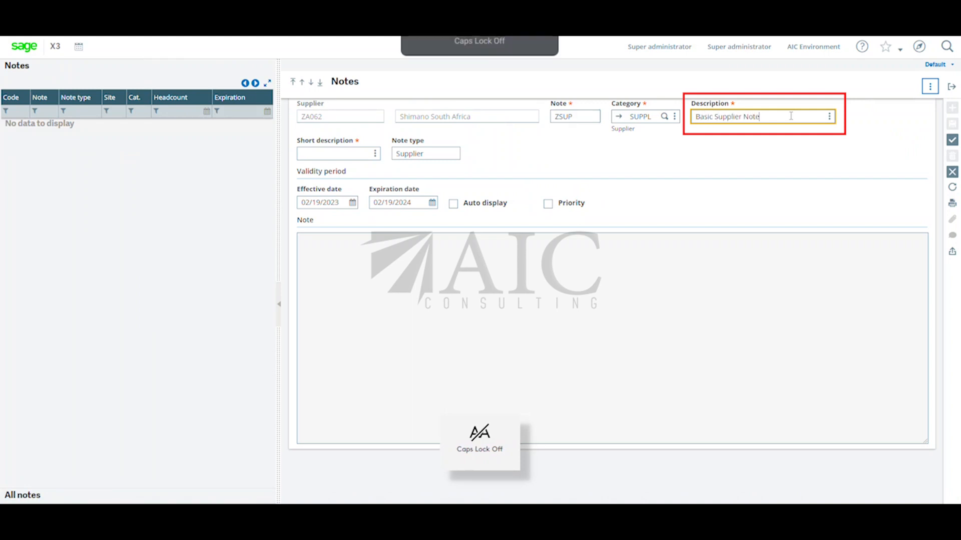
type("s")
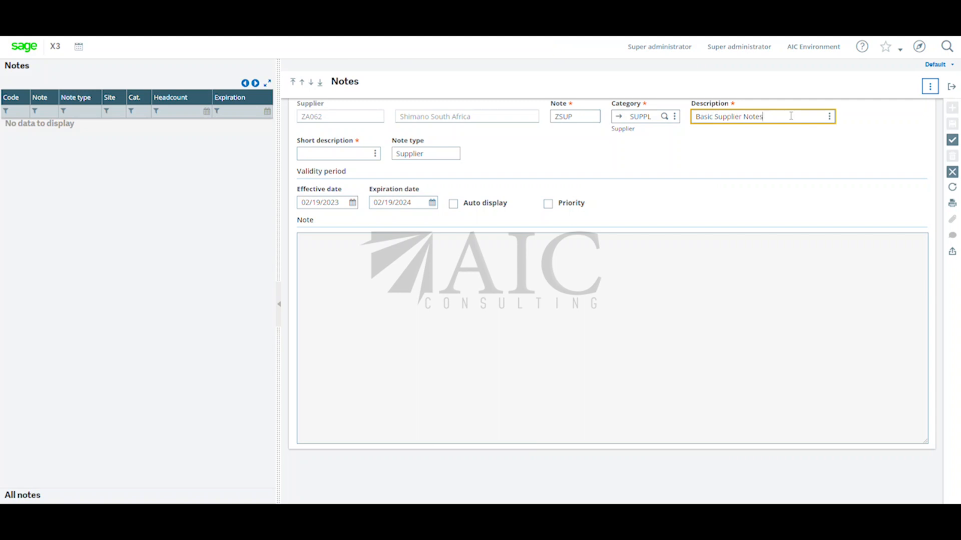
Set the note's short description to ZSUP and enable Auto display.
key("Tab")
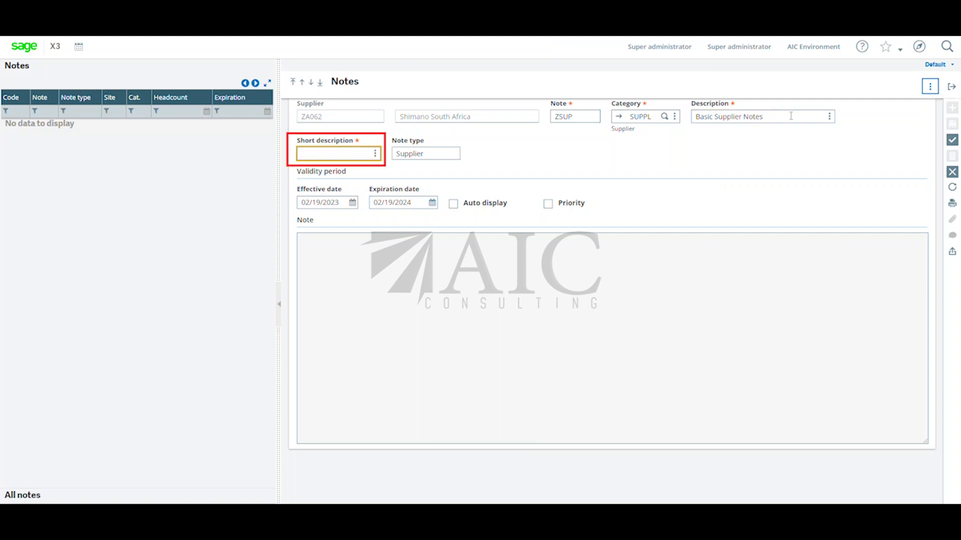
key("Caps_Lock")
type("ZSUP")
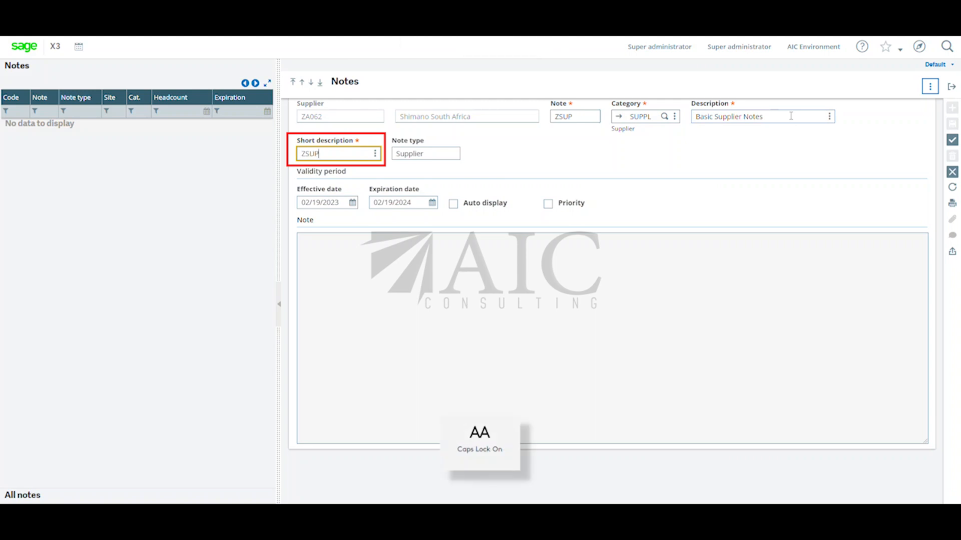
left_click(350, 265)
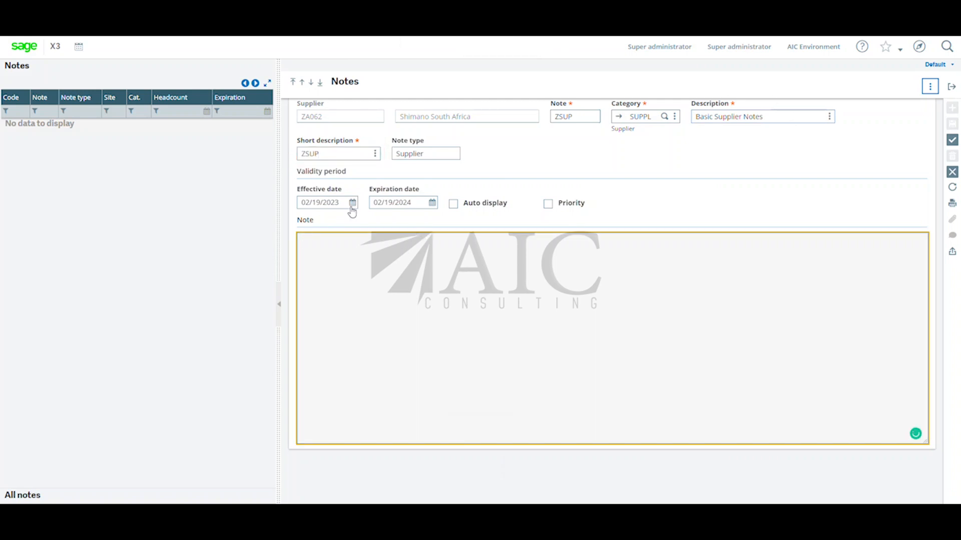
left_click(453, 204)
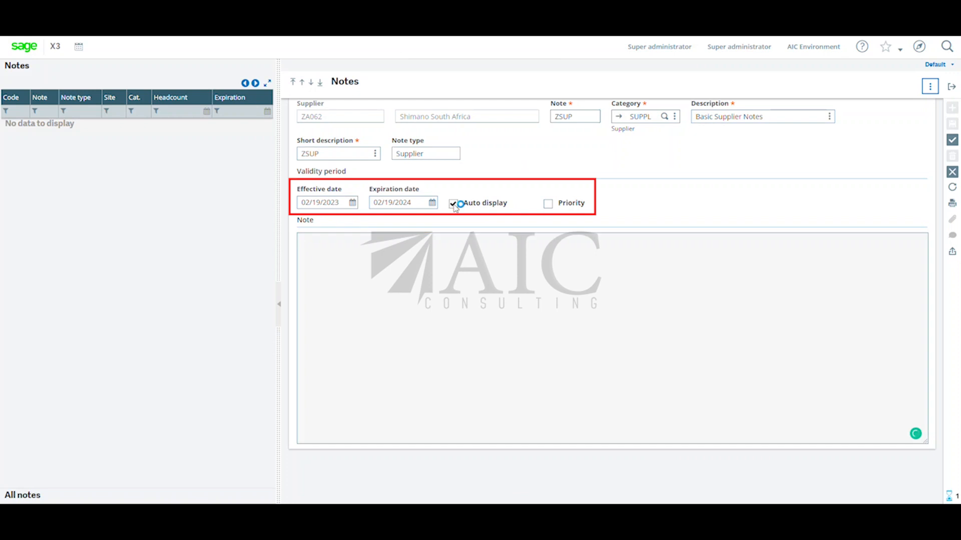
Enter the note text "Please ensure the supplier has sent us a signed sales order and please attach on the transaction".
left_click(440, 253)
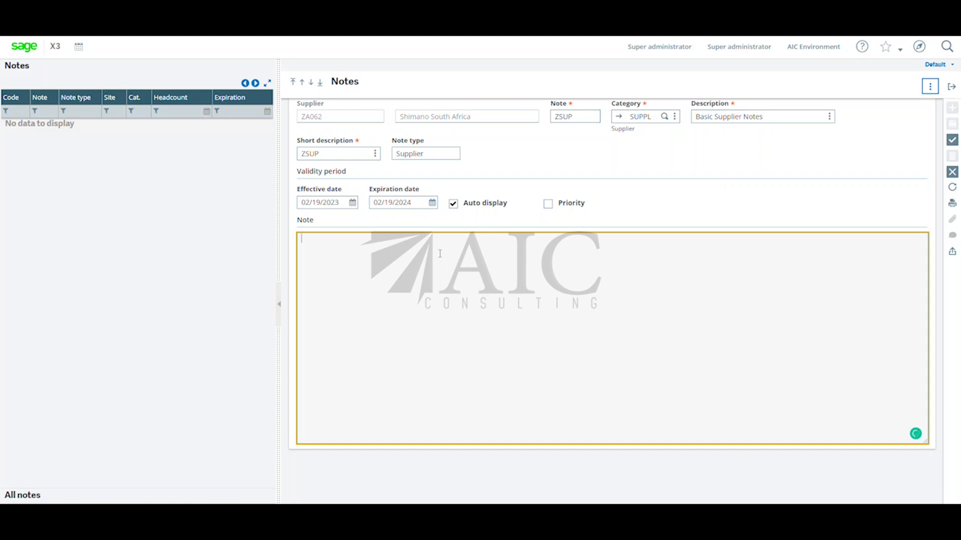
key("Caps_Lock")
type("P")
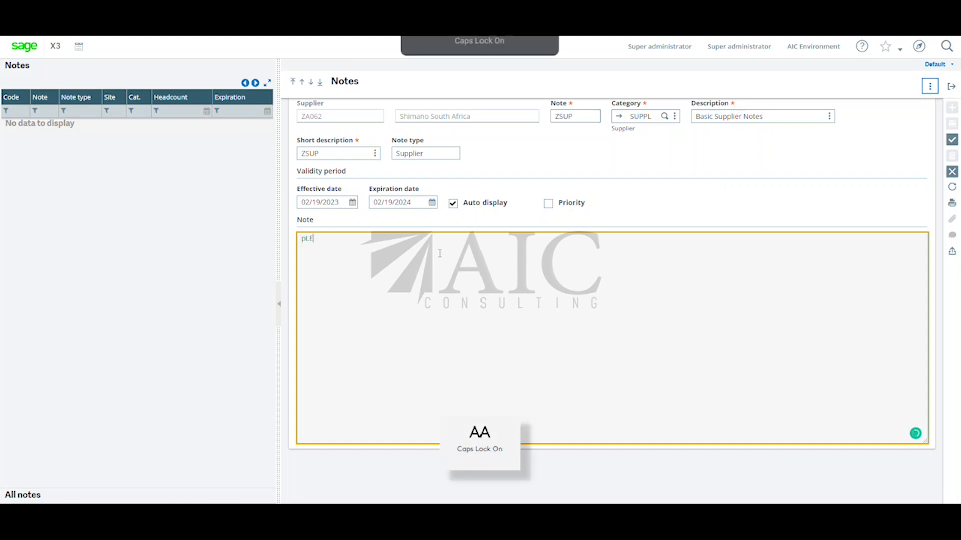
key("Caps_Lock")
type("lease")
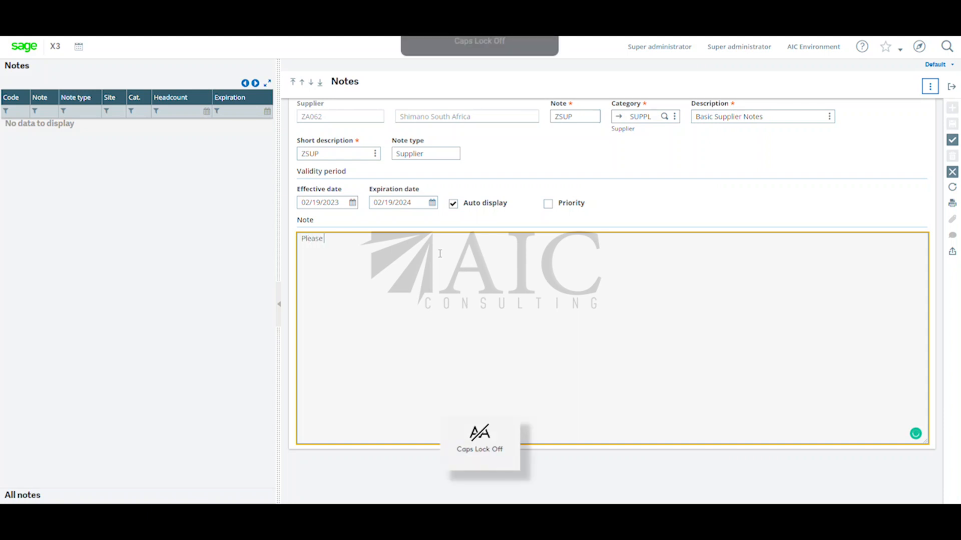
type(" ensure the")
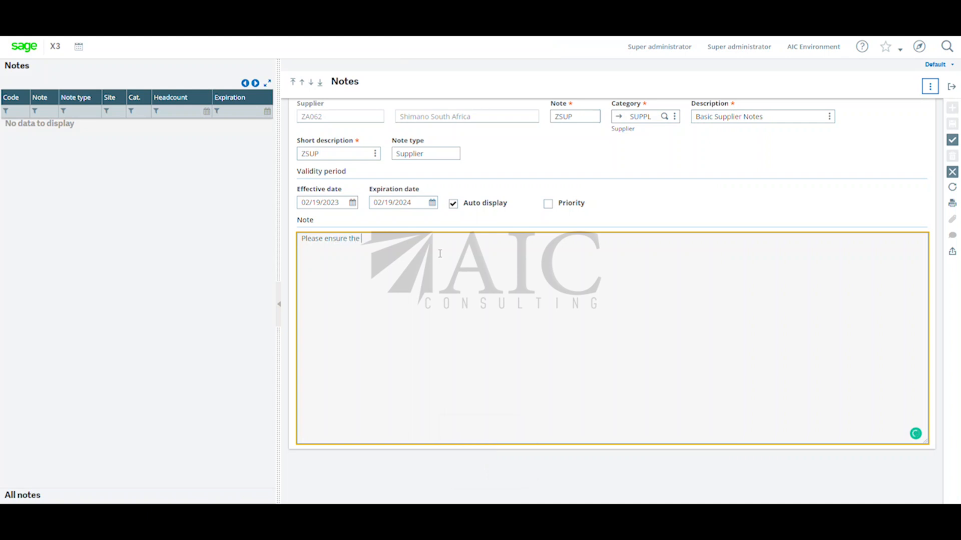
type(" supplier has ser")
type("t us a signed quote and")
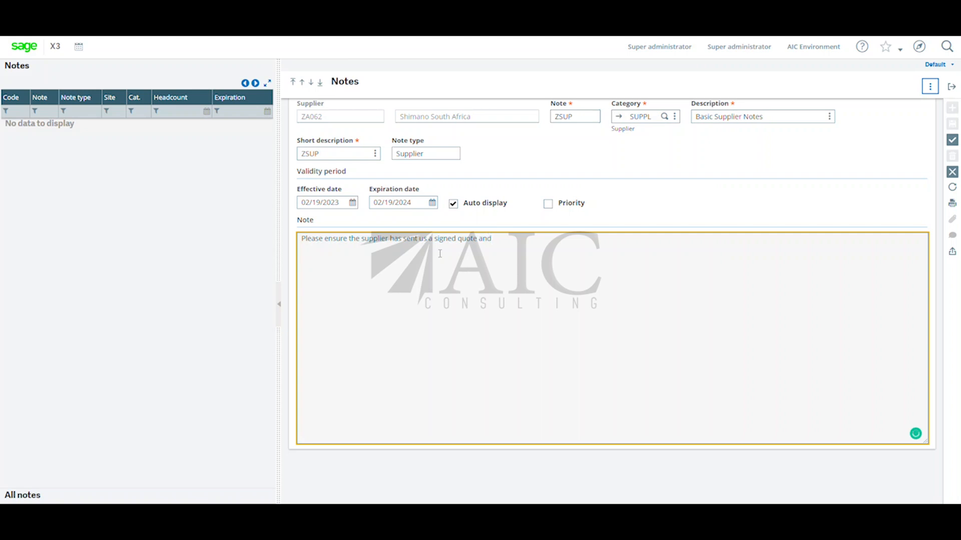
key("BackSpace")
key("BackSpace")
key("BackSpace")
key("BackSpace")
key("BackSpace")
key("BackSpace")
key("BackSpace")
key("BackSpace")
type("sales order and please atat")
type("n the transaction")
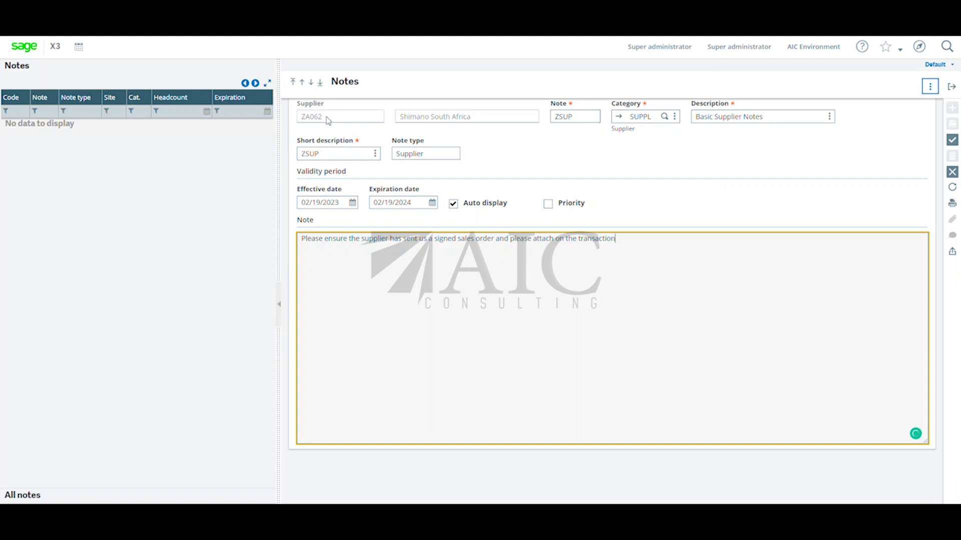
Save the new supplier note and return to the header of the supplier record.
left_click(952, 140)
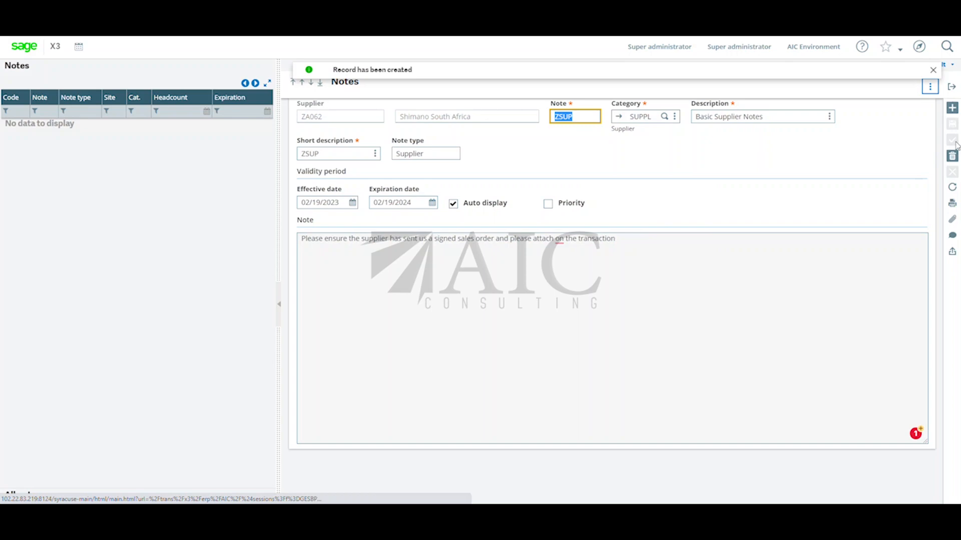
left_click(934, 71)
left_click(951, 88)
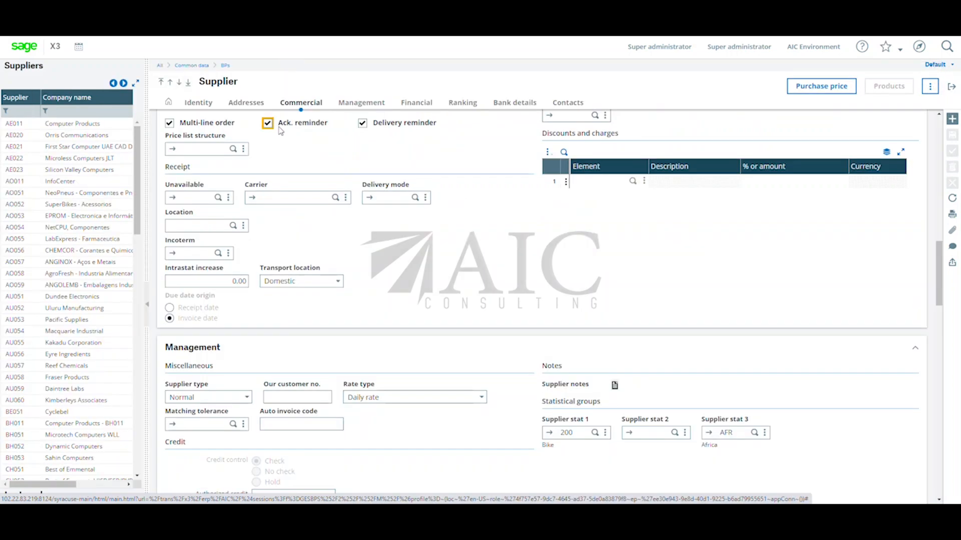
scroll(325, 168, "up", 12)
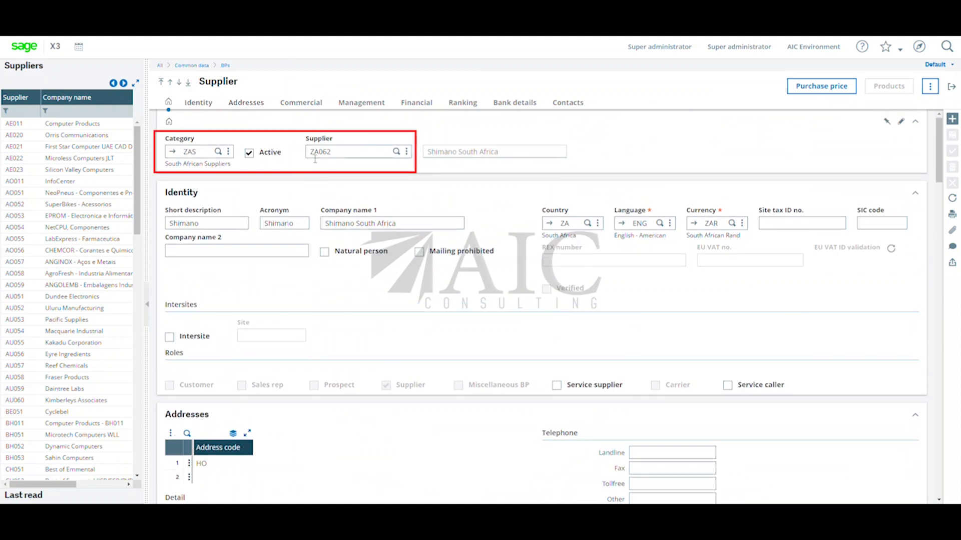
Leave the supplier record and open the Orders function of the Purchasing module.
left_click(353, 154)
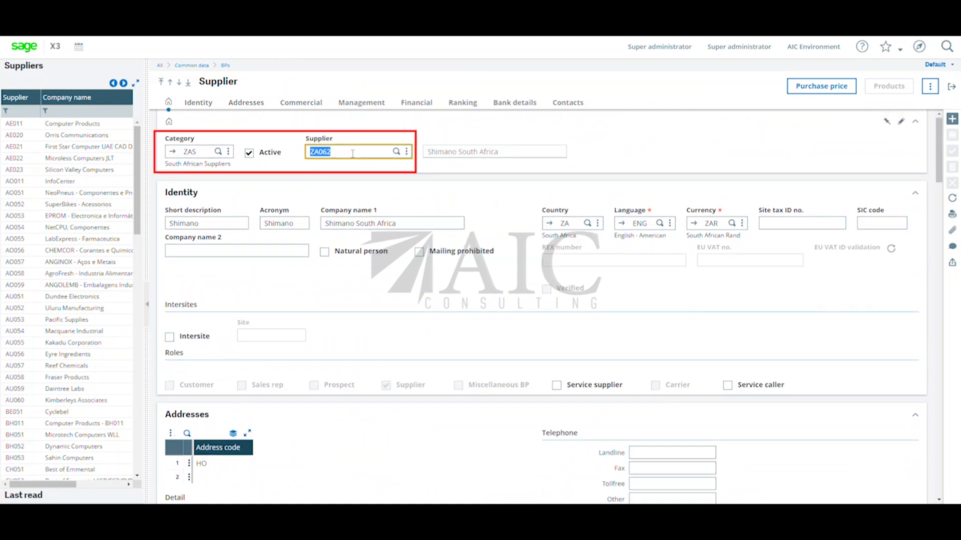
left_click(951, 89)
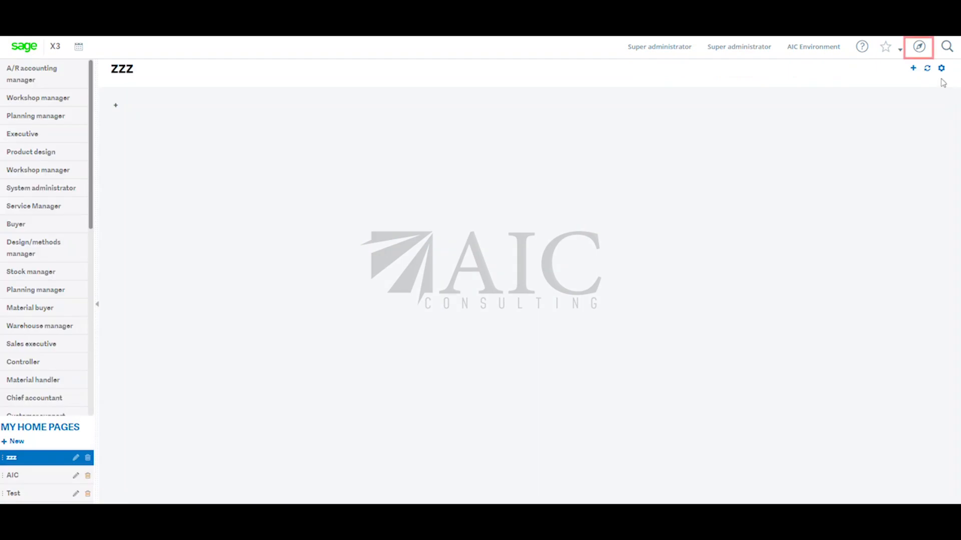
left_click(920, 47)
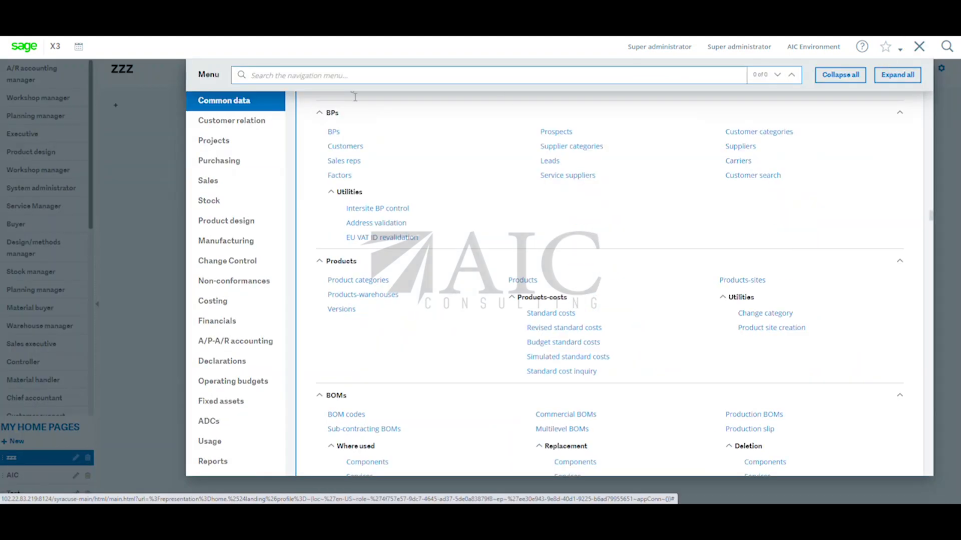
left_click(250, 164)
scroll(544, 268, "down", 1)
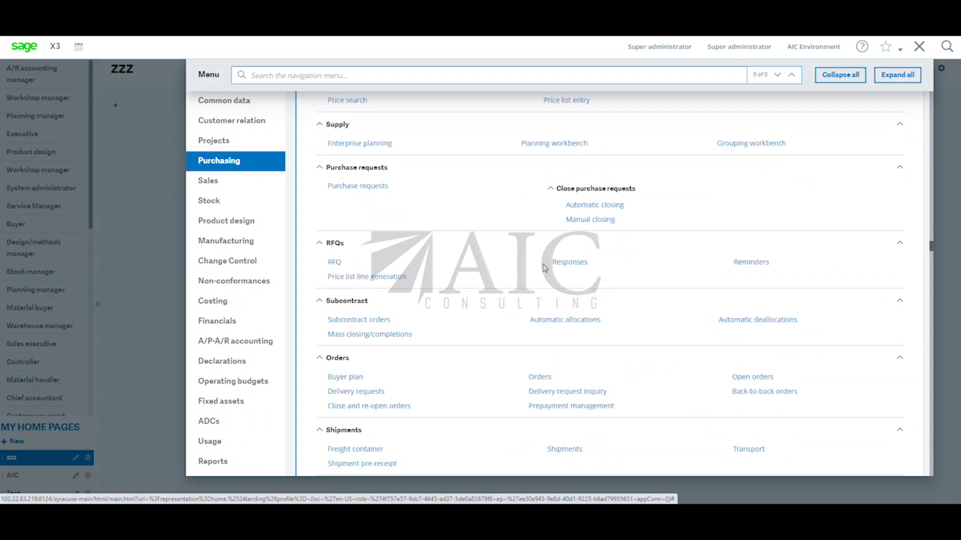
left_click(539, 376)
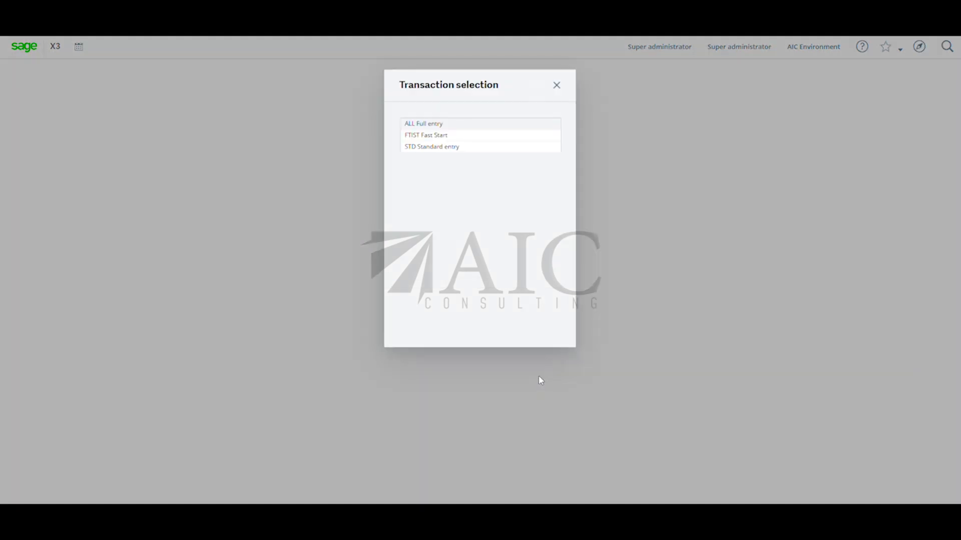
left_click(433, 124)
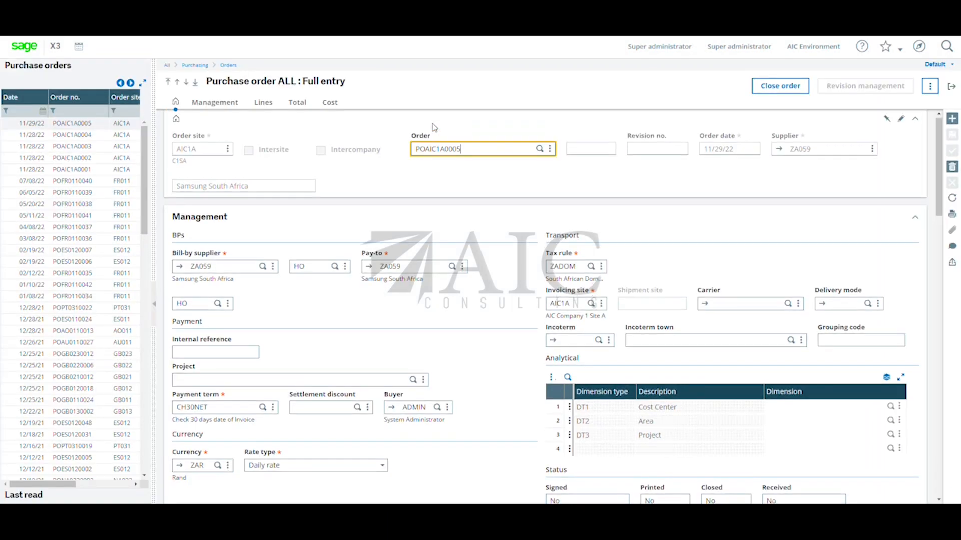
Start a new purchase order for order site AIC1A.
left_click(953, 119)
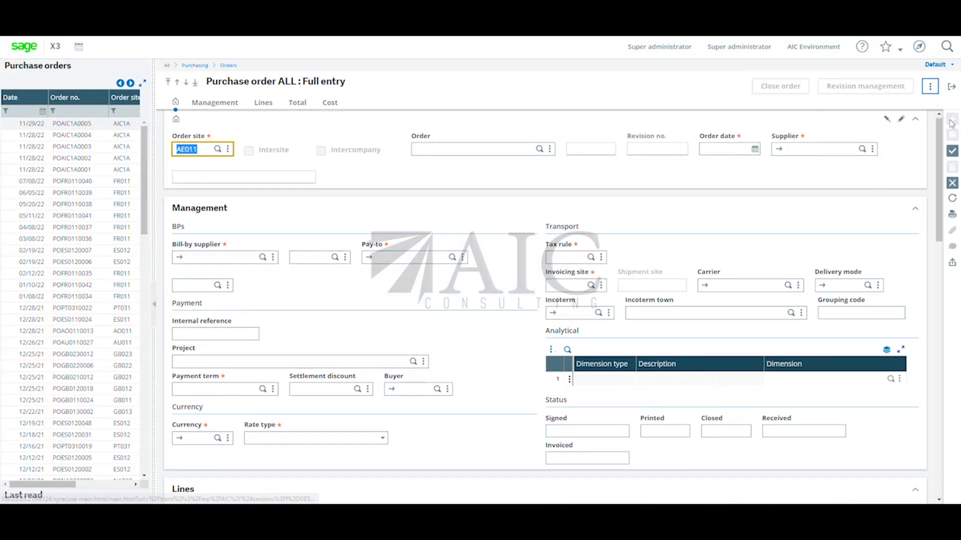
type("aic")
key("Tab")
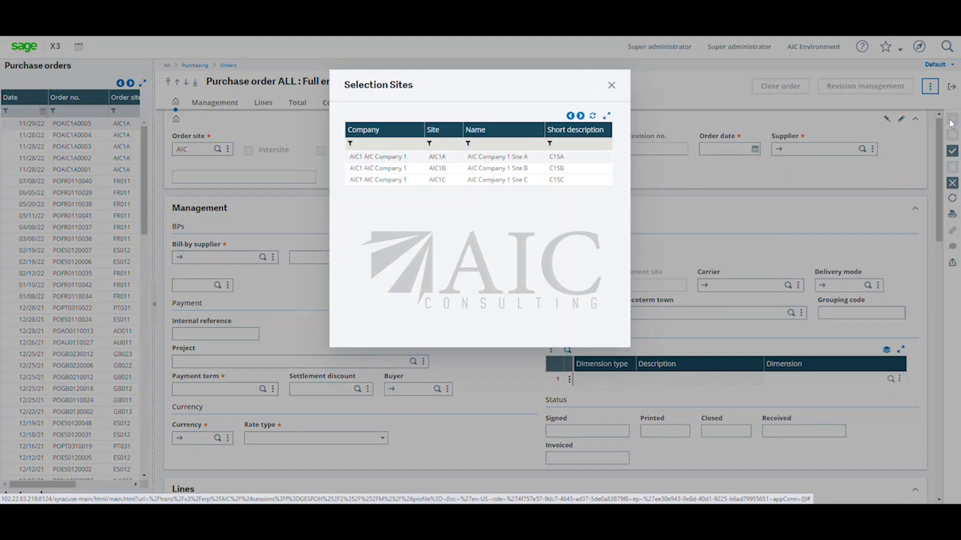
left_click(542, 157)
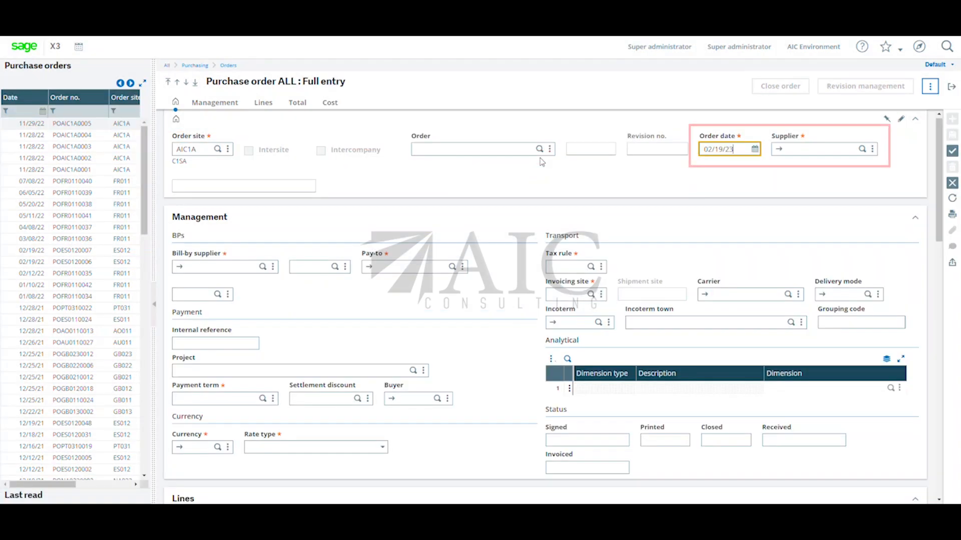
Enter supplier ZA062 on the purchase order to check its automatic note, and discard the unsaved order.
key("Tab")
type("ZA062")
key("Tab")
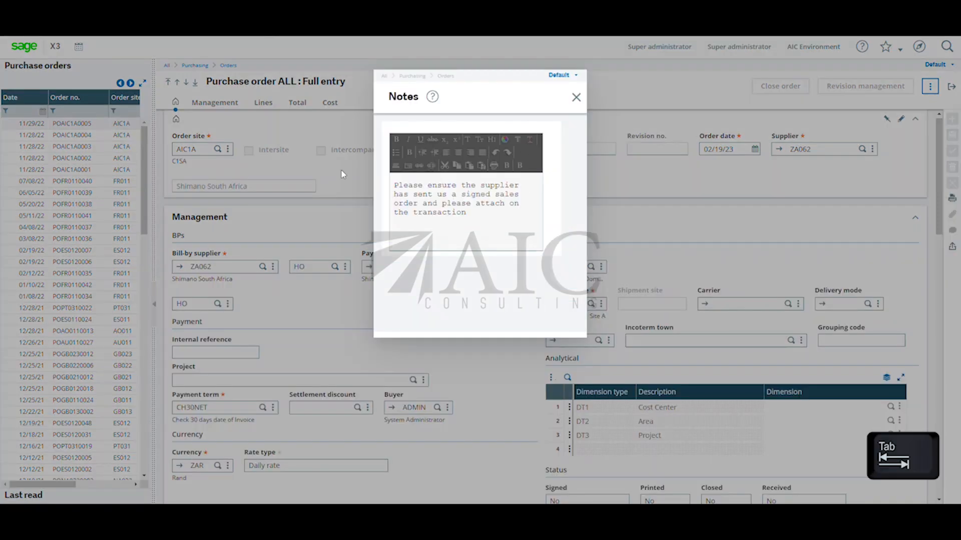
left_click(576, 97)
left_click(952, 89)
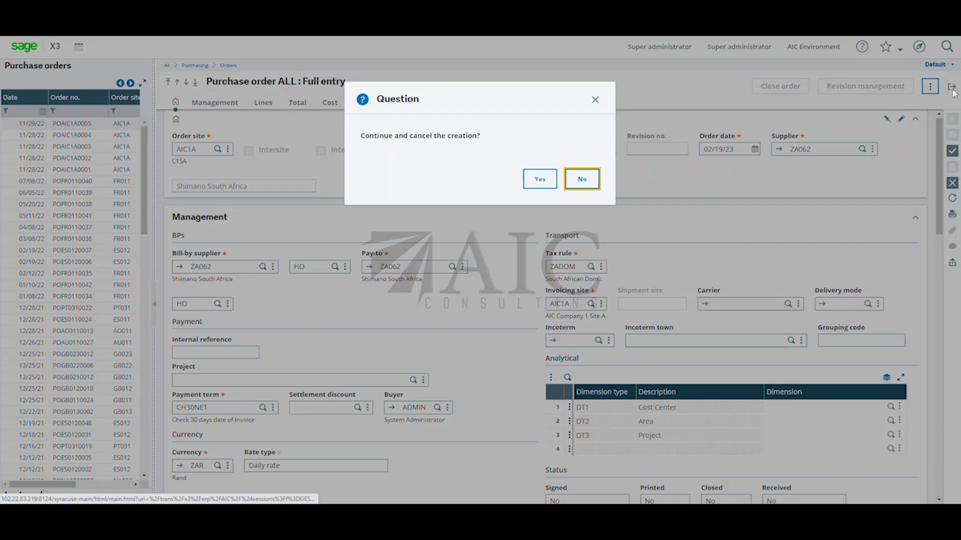
left_click(540, 179)
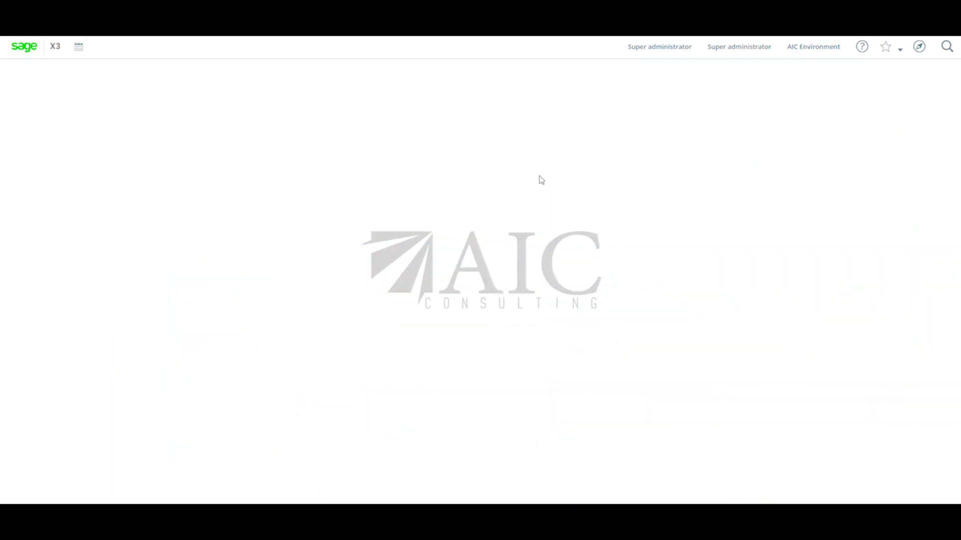
Open the supplier BP invoices function of A/P-A/R accounting.
left_click(919, 47)
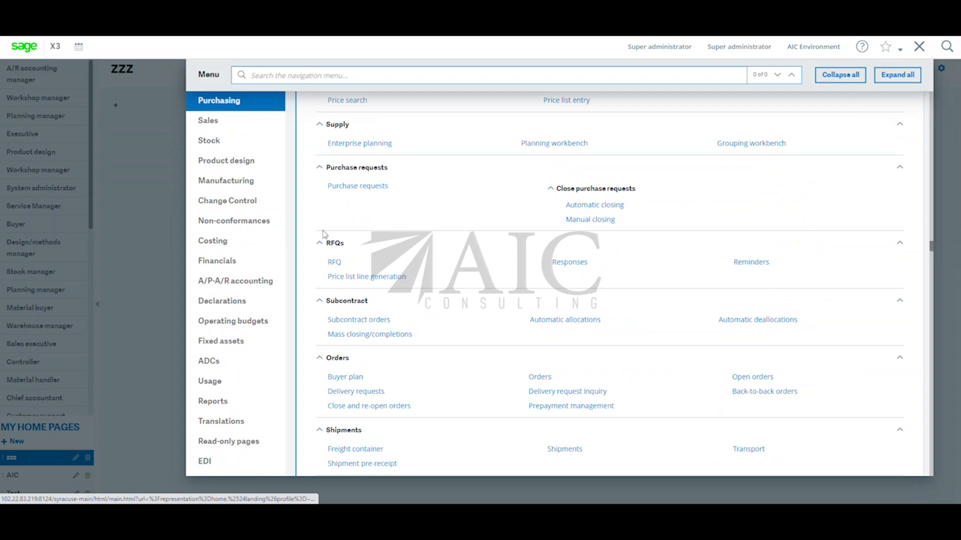
left_click(235, 286)
left_click(552, 167)
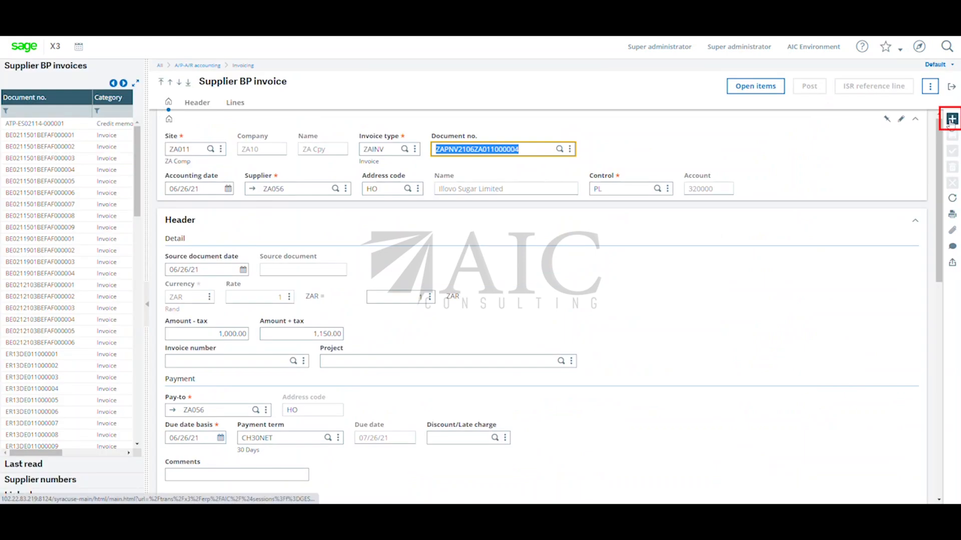
Start a new supplier BP invoice for site AIC1A.
left_click(952, 122)
type("aic")
key("Tab")
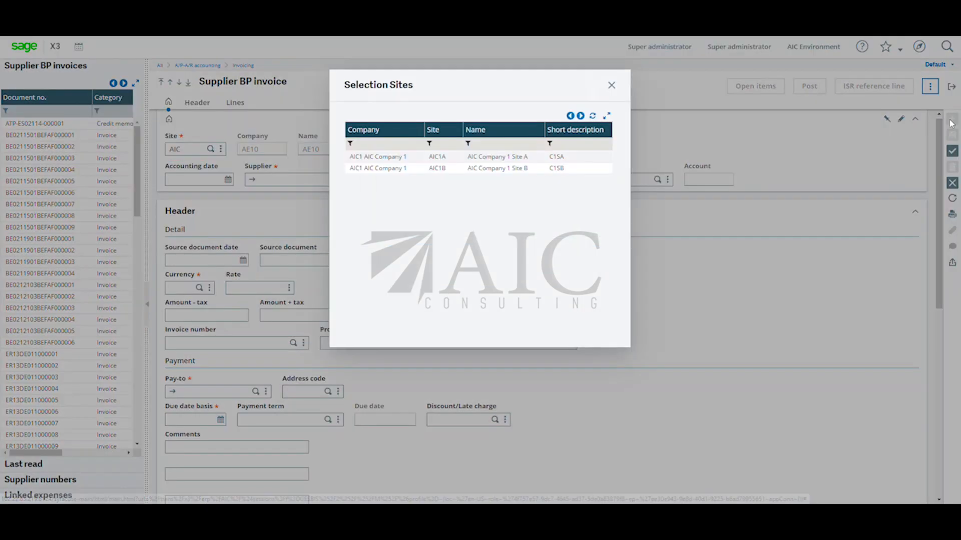
left_click(447, 156)
key("Tab")
key("Tab")
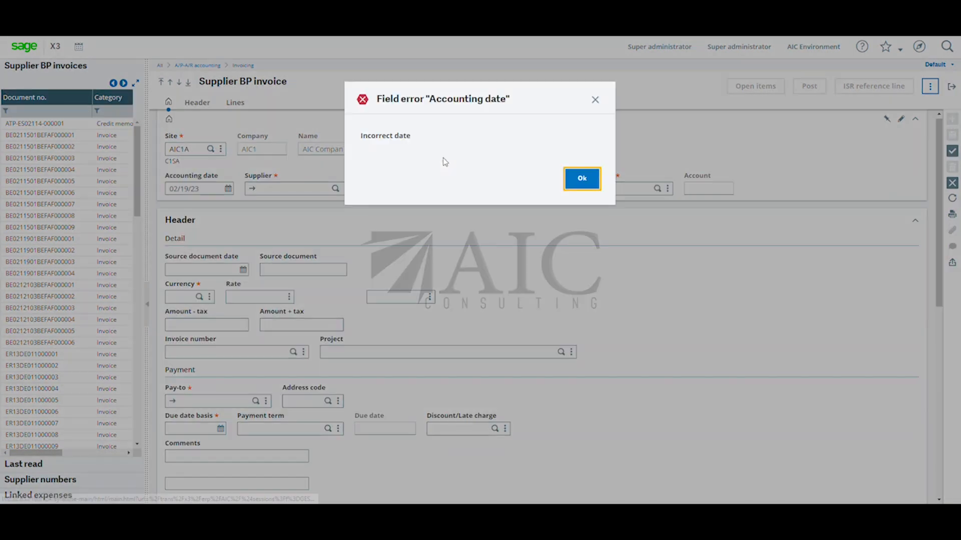
left_click(580, 178)
Try to set the invoice's accounting date to 01/01/23.
left_click(228, 188)
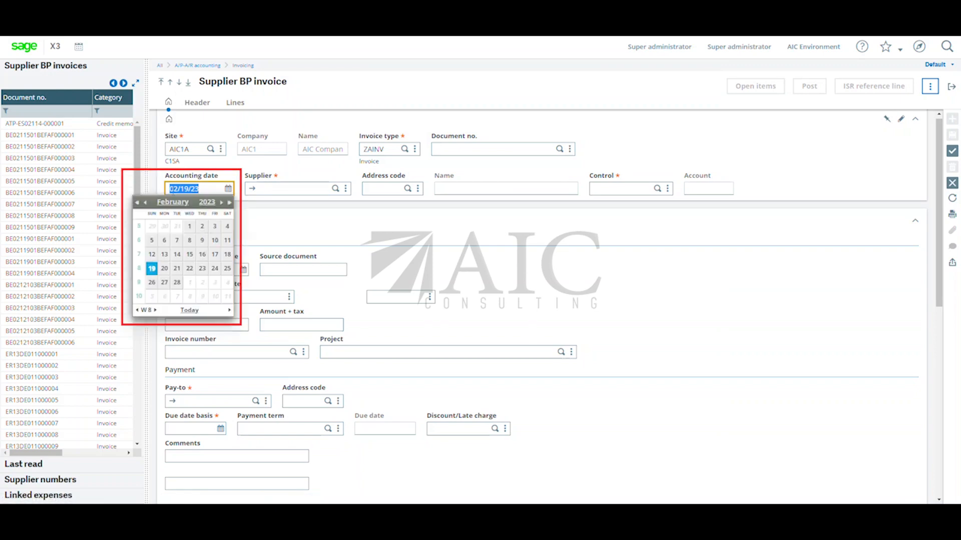
left_click(146, 203)
left_click(153, 227)
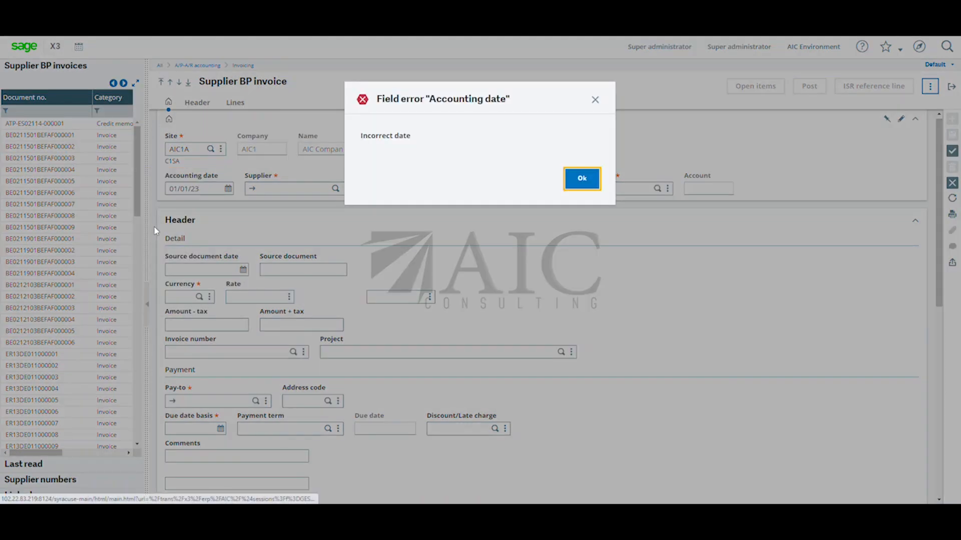
left_click(585, 184)
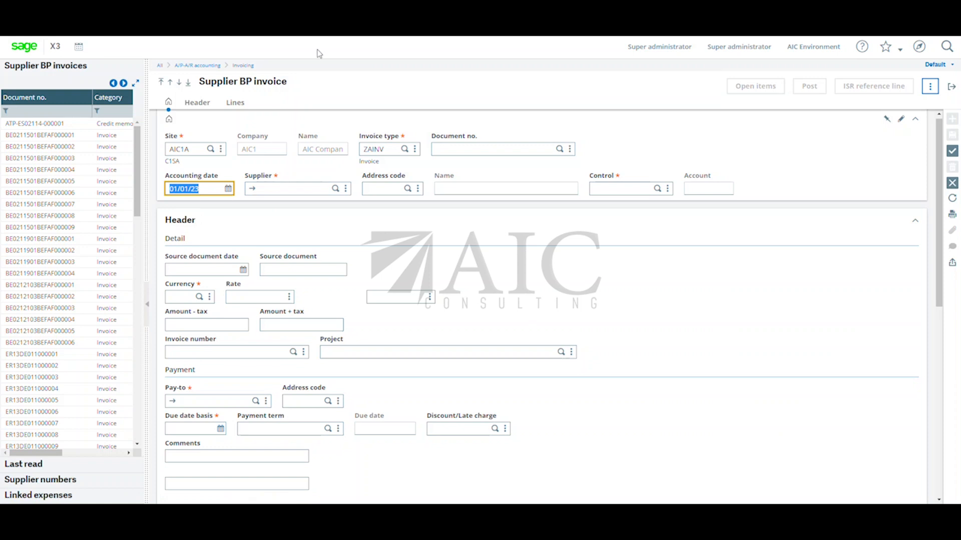
Set the invoice's accounting date to 12/01/22 and its supplier to ZA062.
type("12/01/22")
key("Tab")
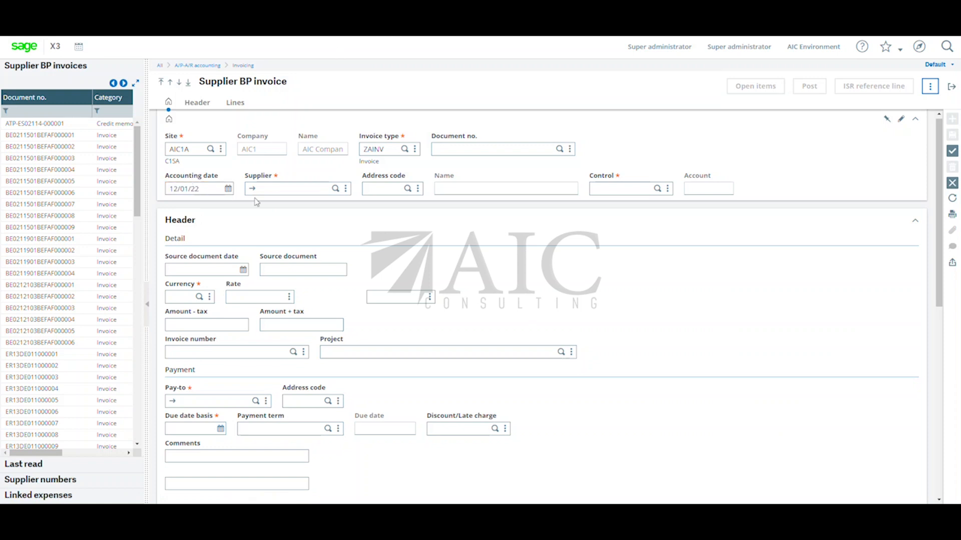
key("Tab")
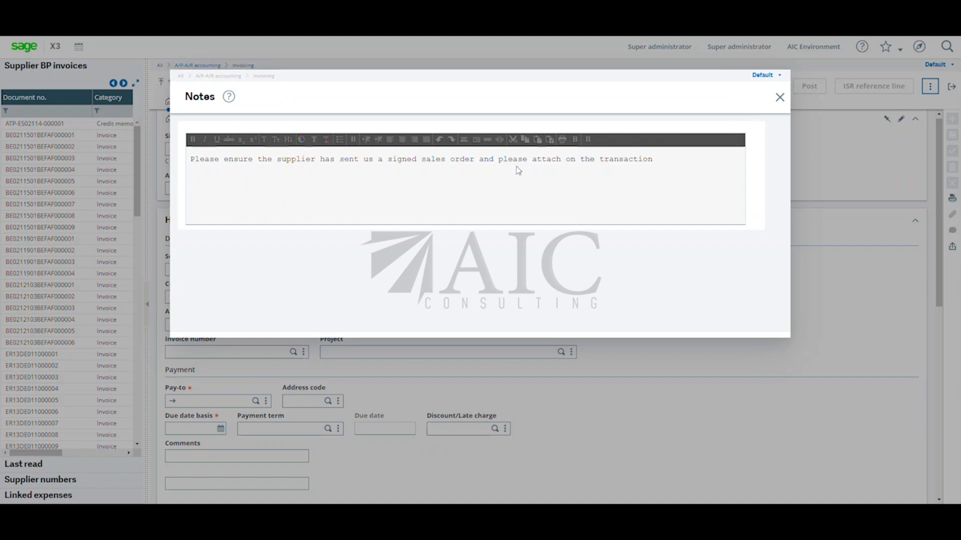
Close the supplier note after reviewing it, and discard the unsaved invoice with address code HO.
left_click(779, 98)
type("HO")
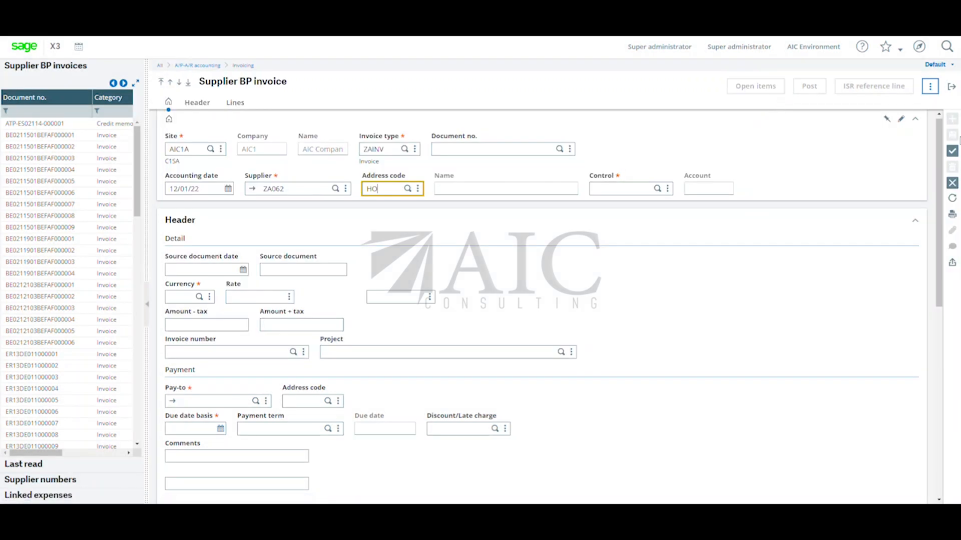
left_click(952, 88)
left_click(530, 180)
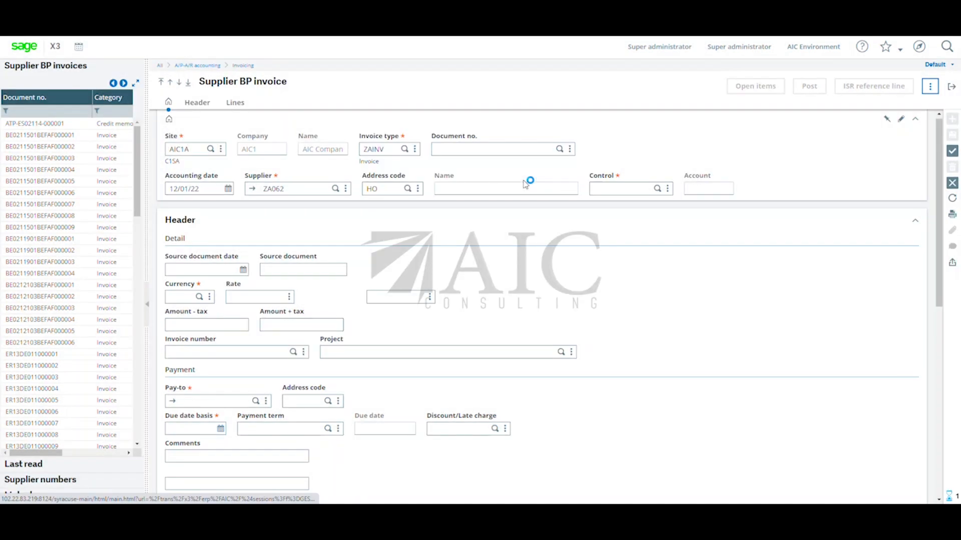